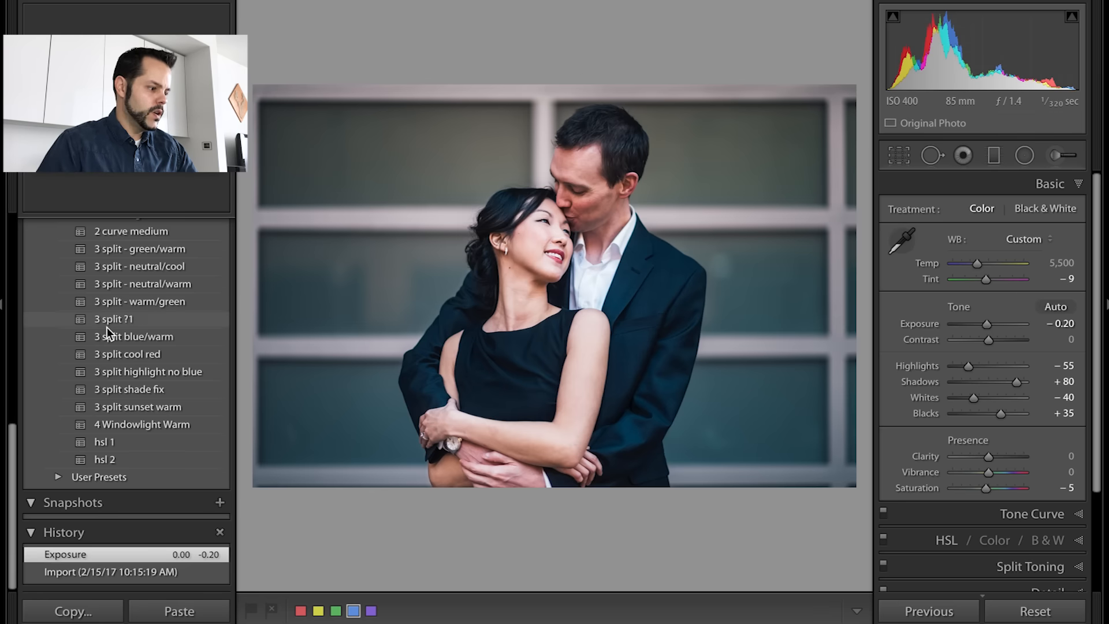
Save the photo's current edit as a new snapshot named "color 1"
scroll(106, 333, up, 8)
scroll(106, 327, down, 8)
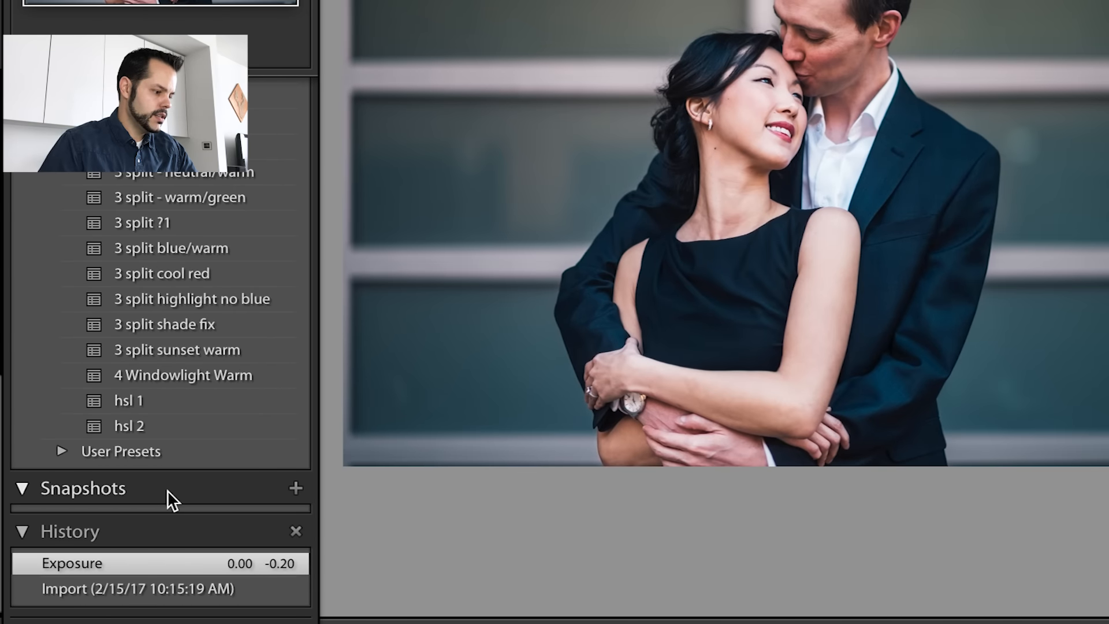
click(295, 489)
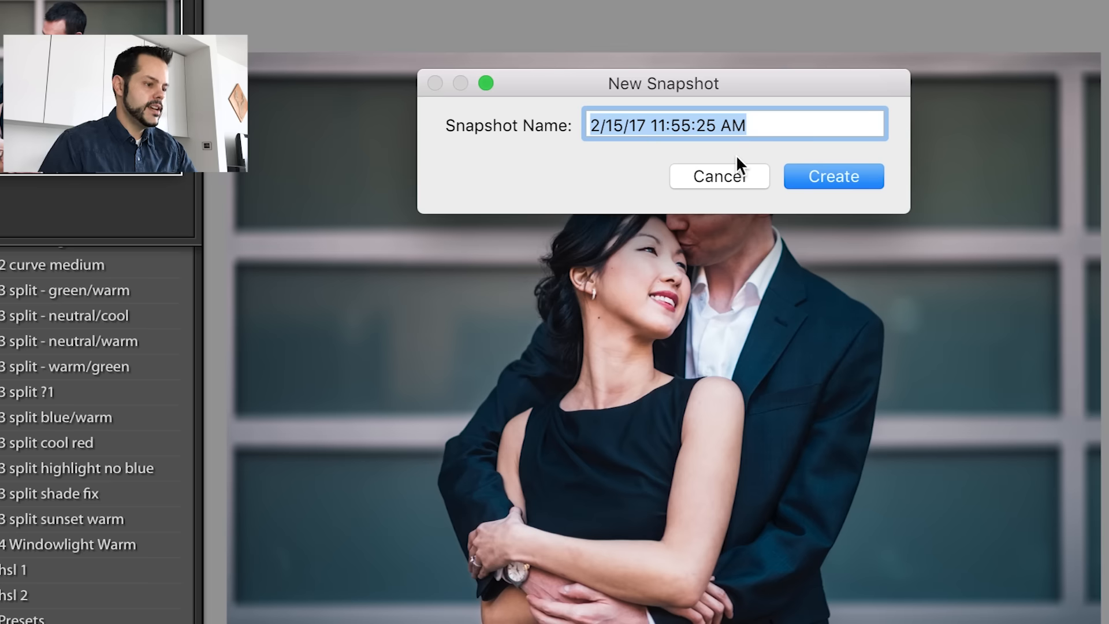
text(color )
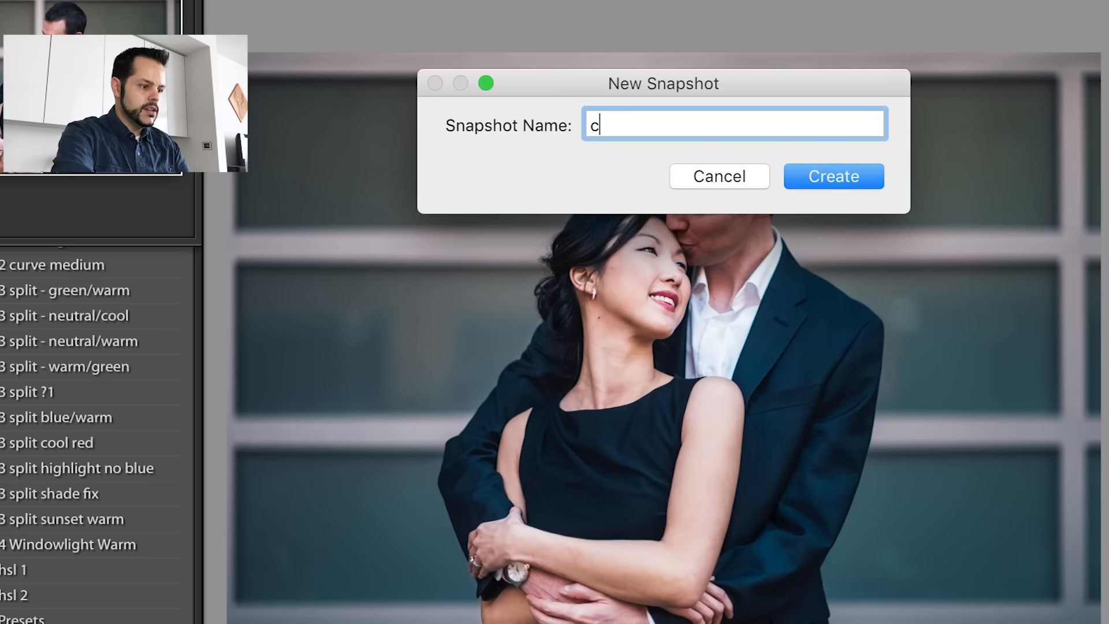
text(1)
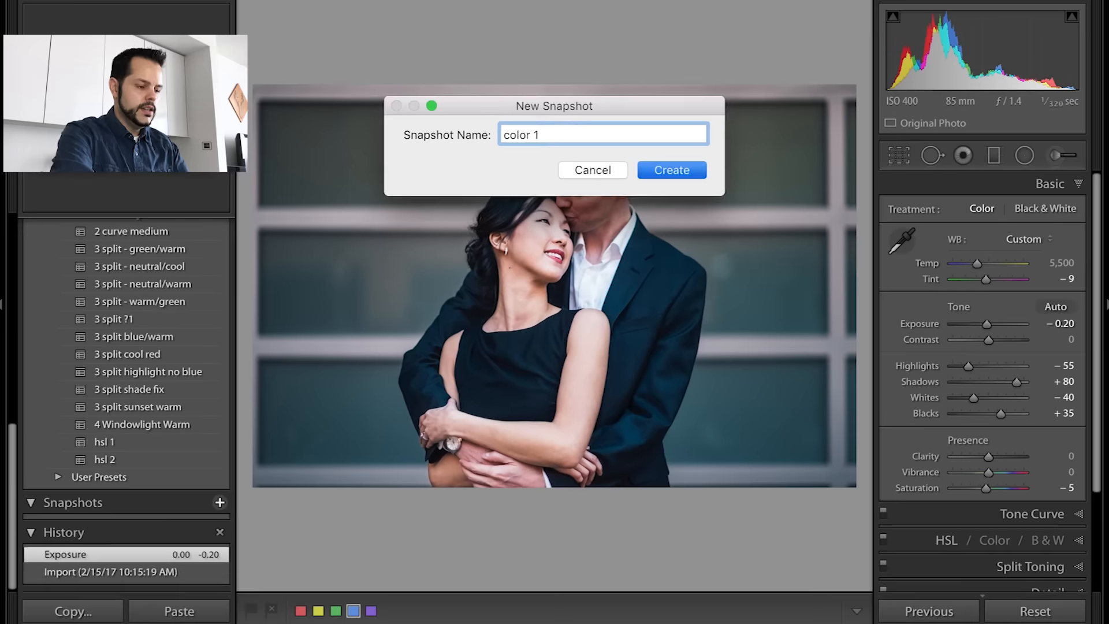
key(Return)
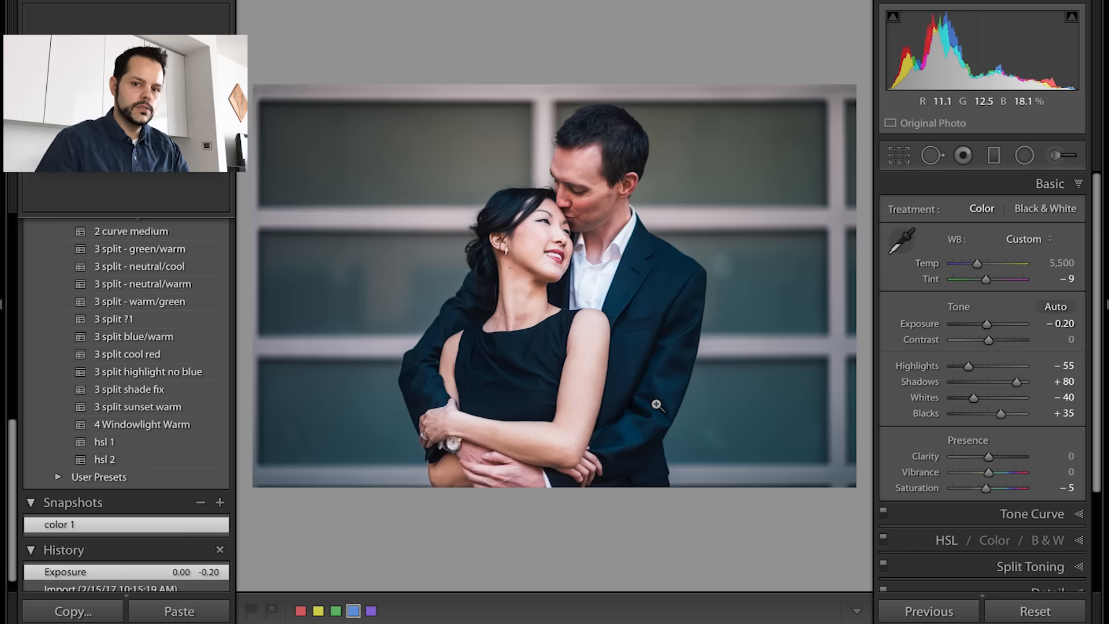
Give the photo a darker, moodier look with Temp 5,942, Exposure -0.60, Shadows +46 and Blacks -8
click(989, 265)
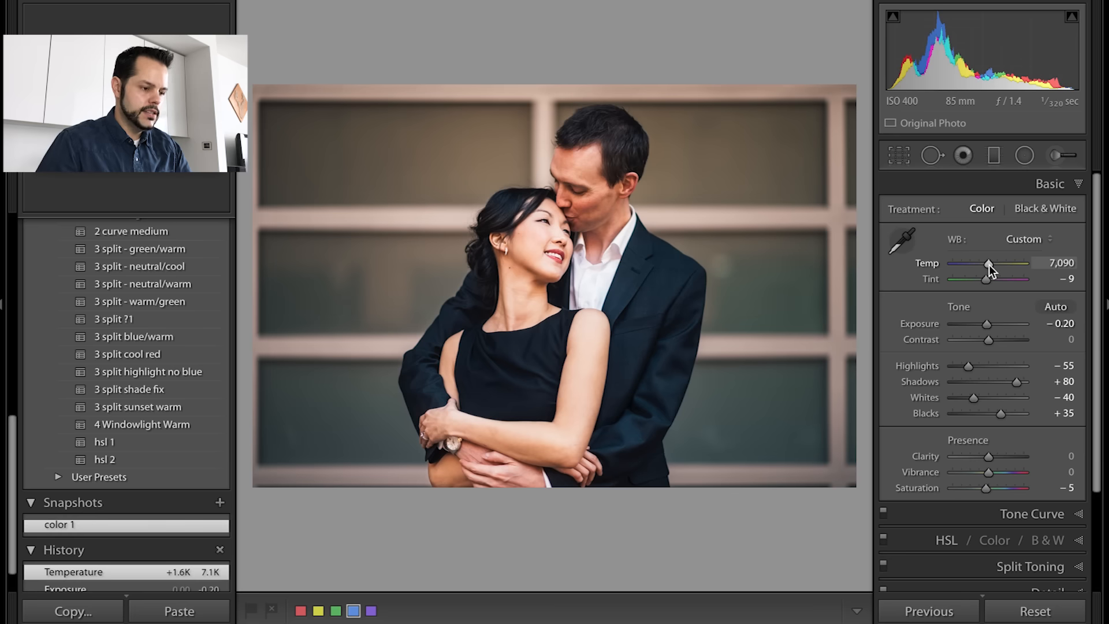
drag(989, 264, 986, 265)
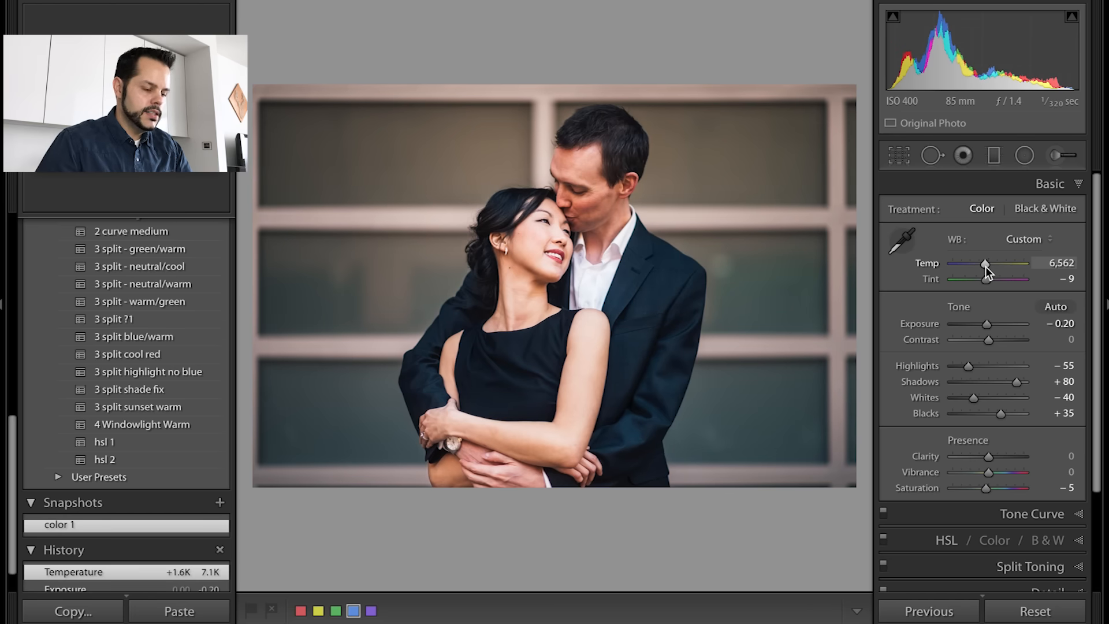
click(980, 324)
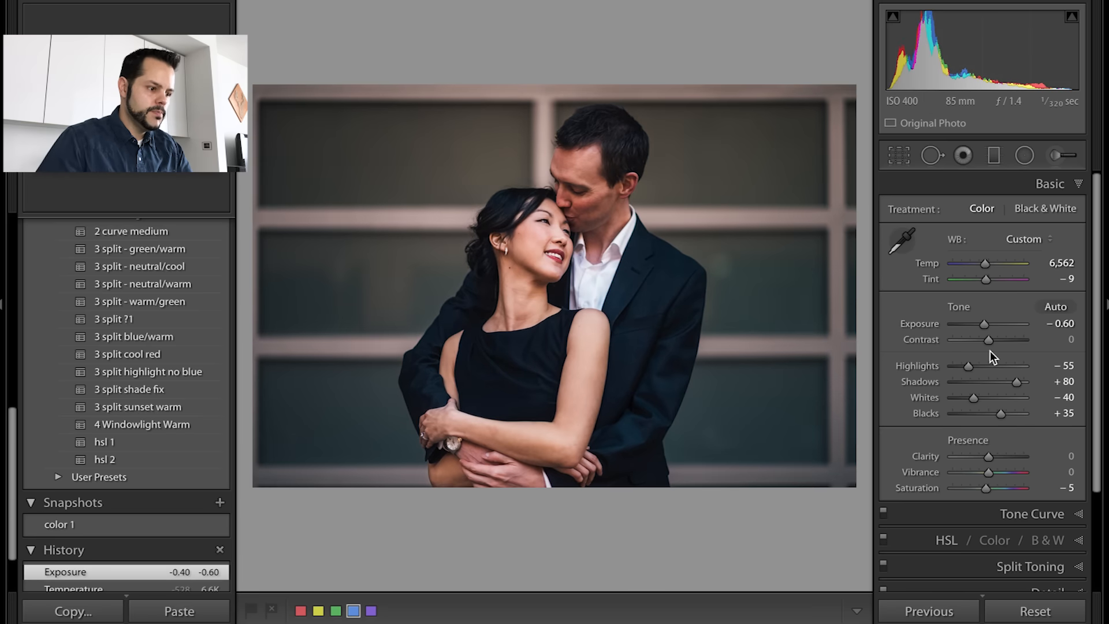
click(1004, 382)
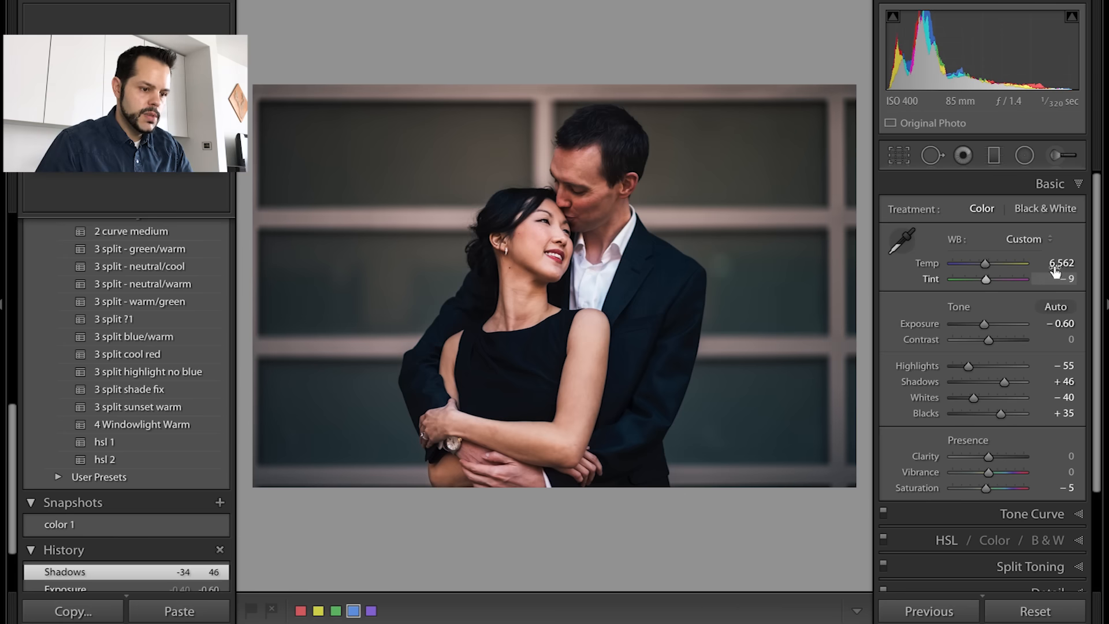
drag(1059, 266, 1029, 266)
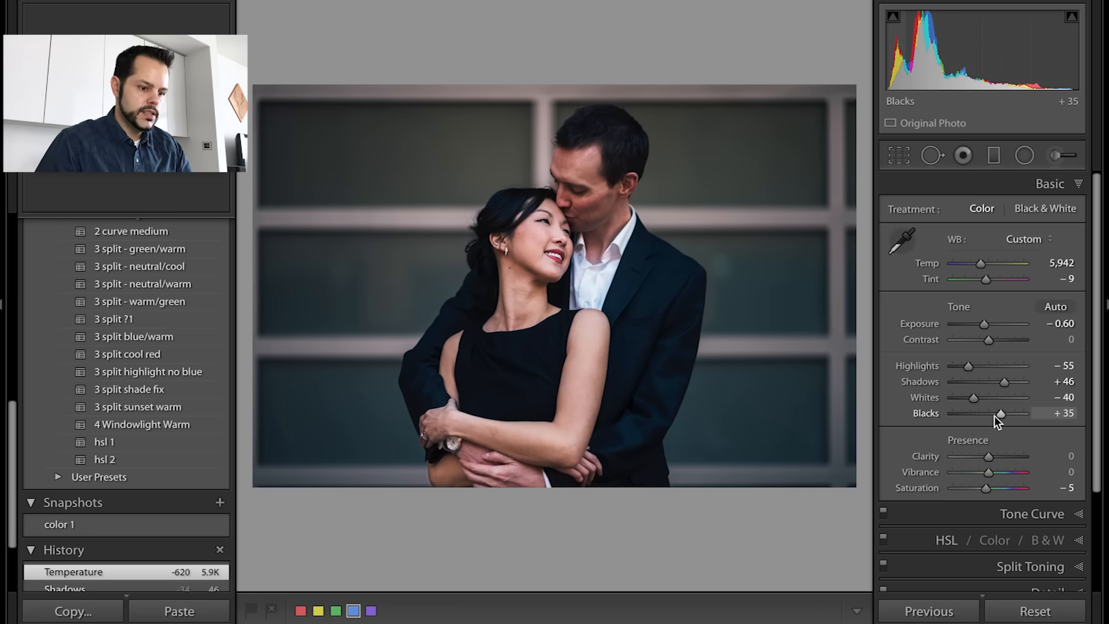
drag(1000, 416, 984, 418)
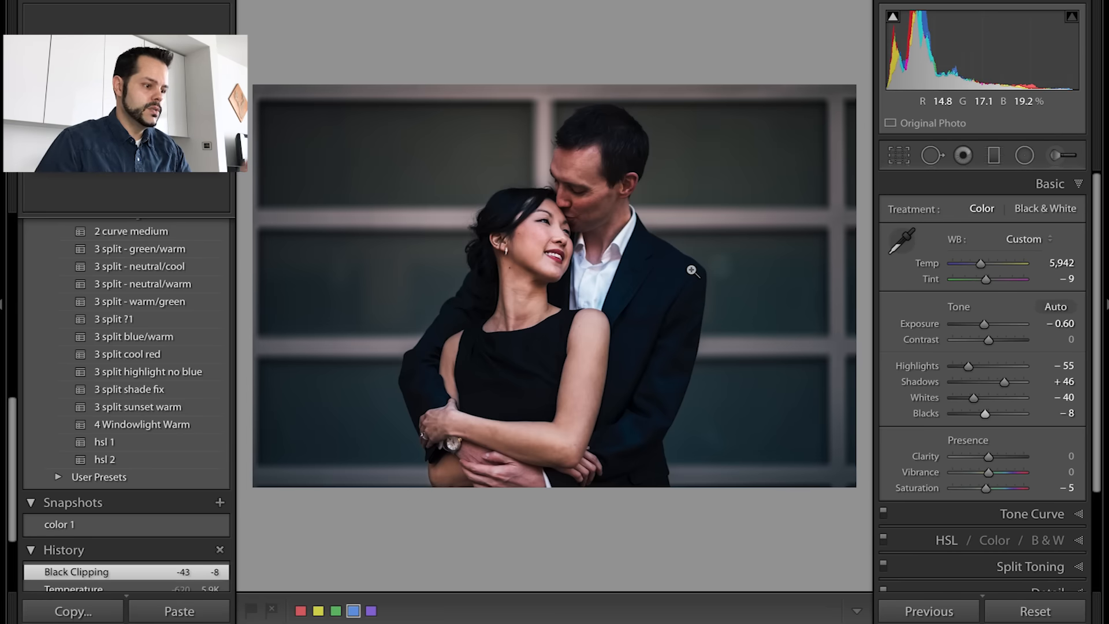
Save the darker edit as a new snapshot named "color 2 moody"
click(220, 503)
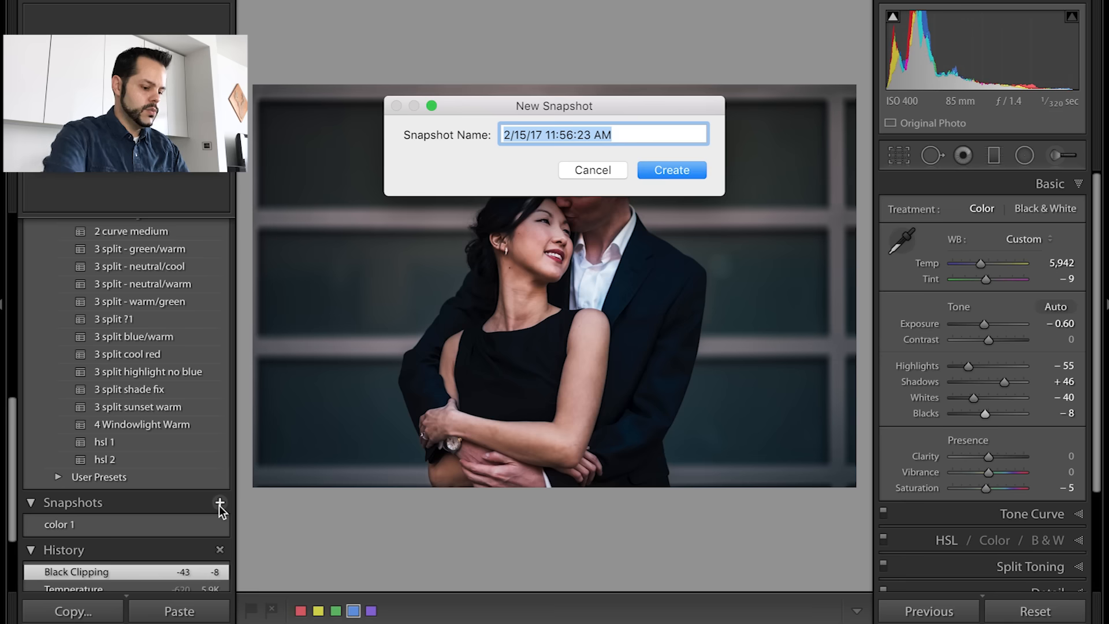
text(color 2)
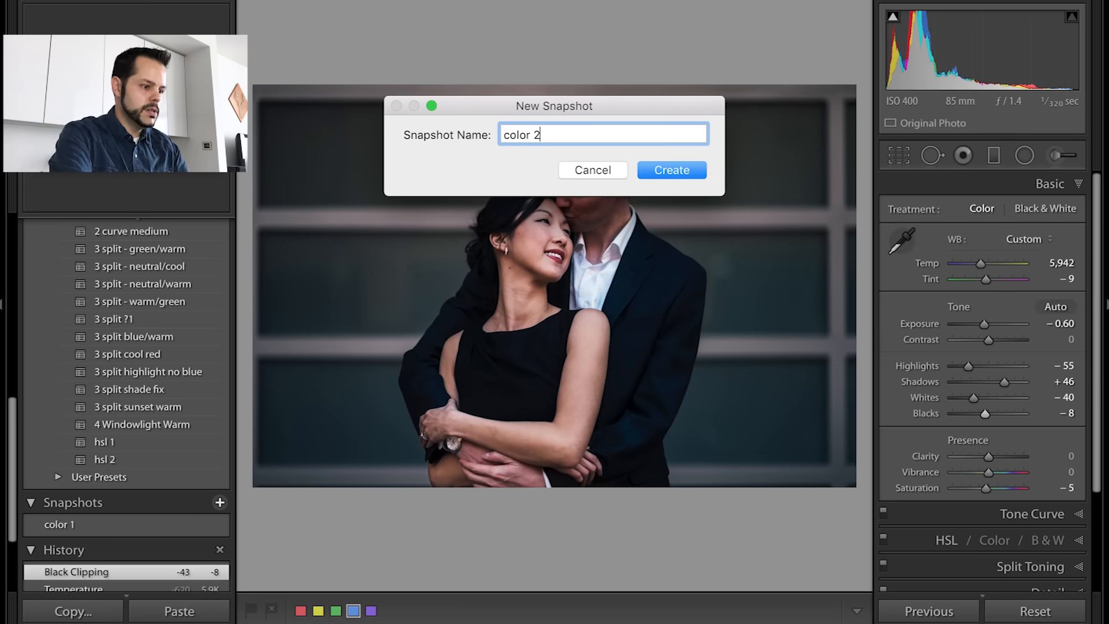
text(moody)
key(Return)
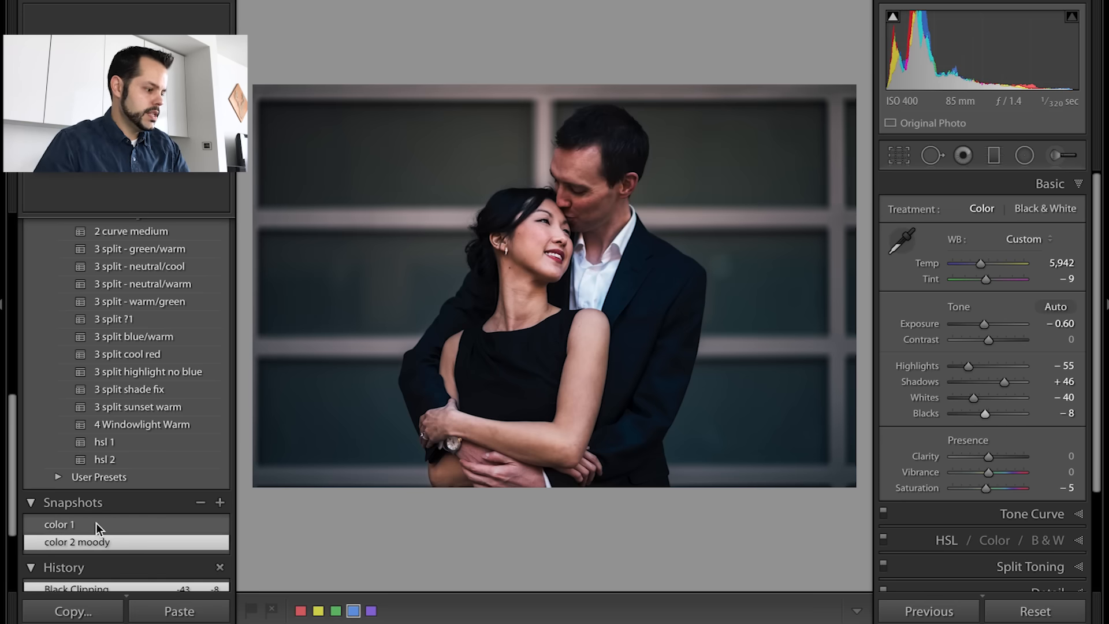
Compare the color 1 and color 2 moody snapshots by switching between them, ending on color 2 moody
click(61, 524)
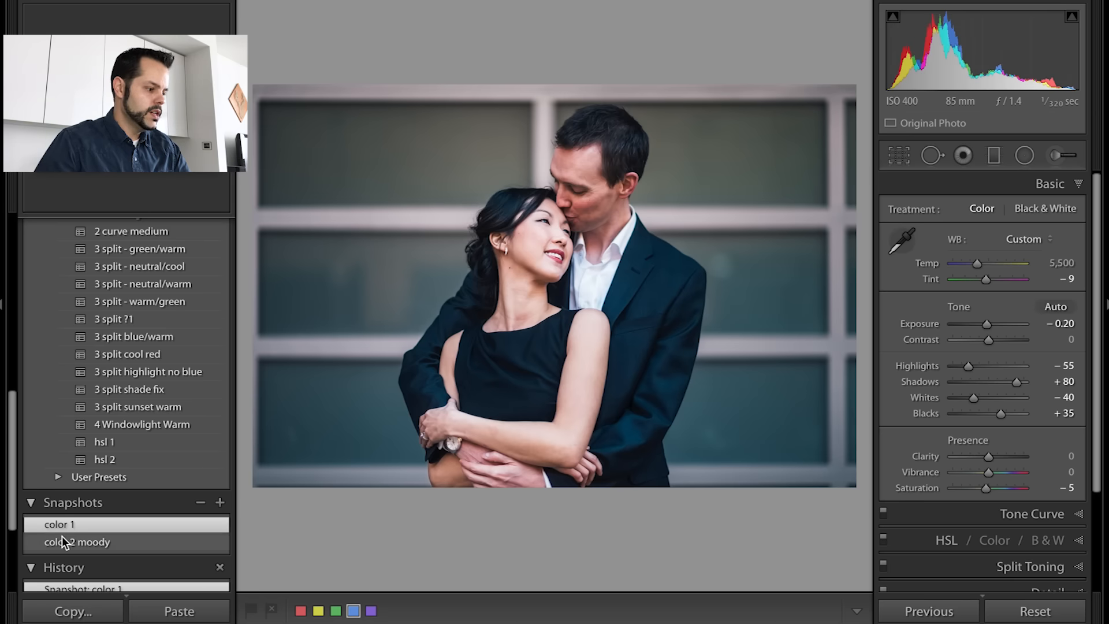
click(68, 542)
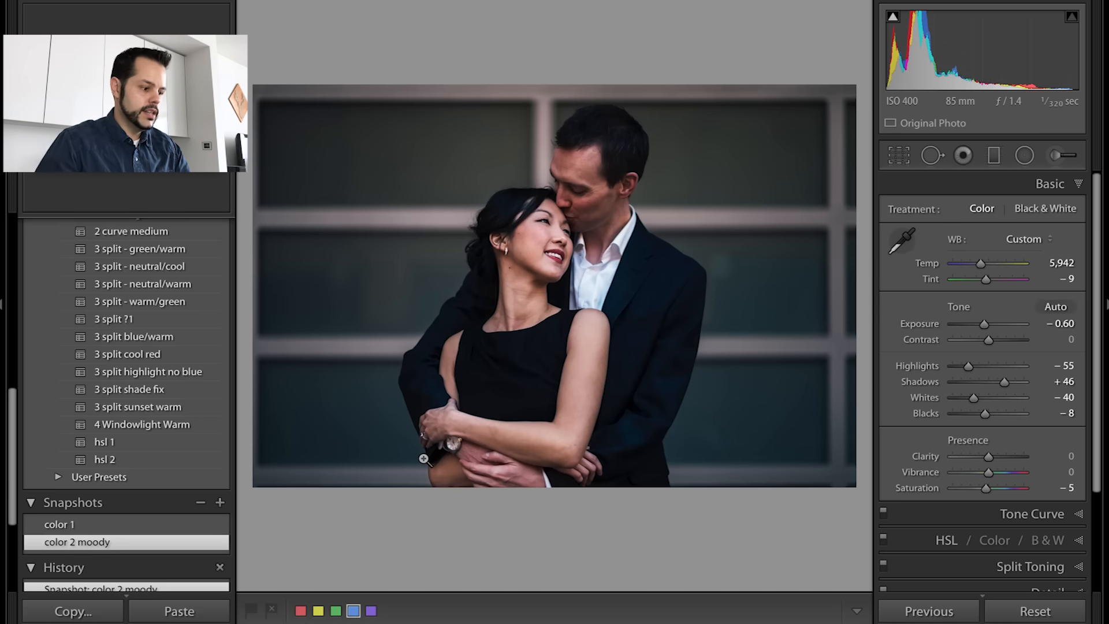
click(112, 526)
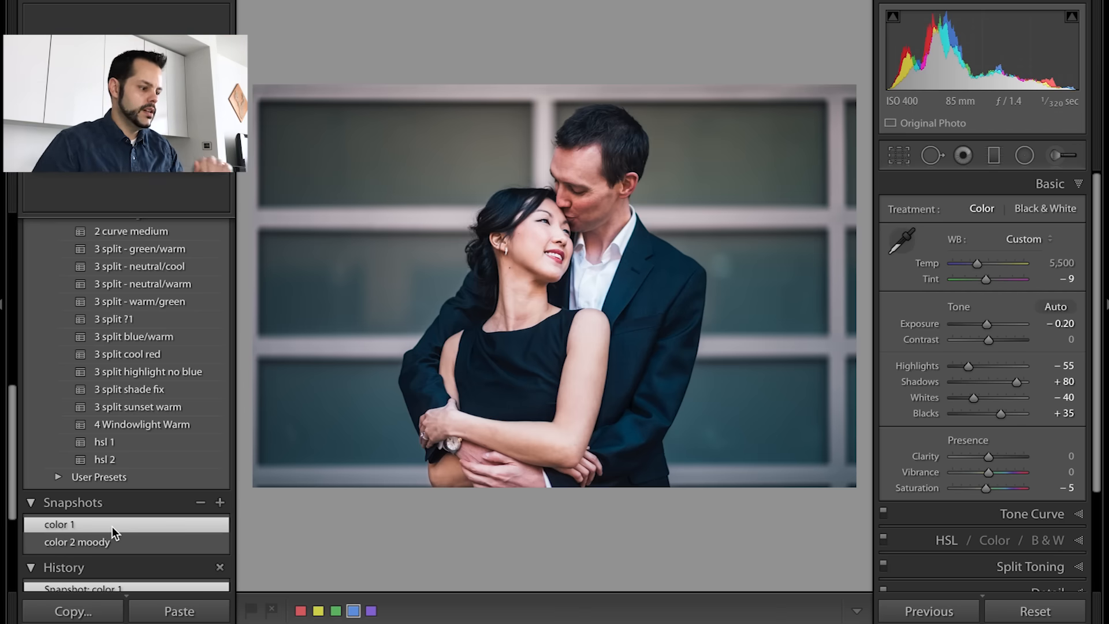
click(99, 539)
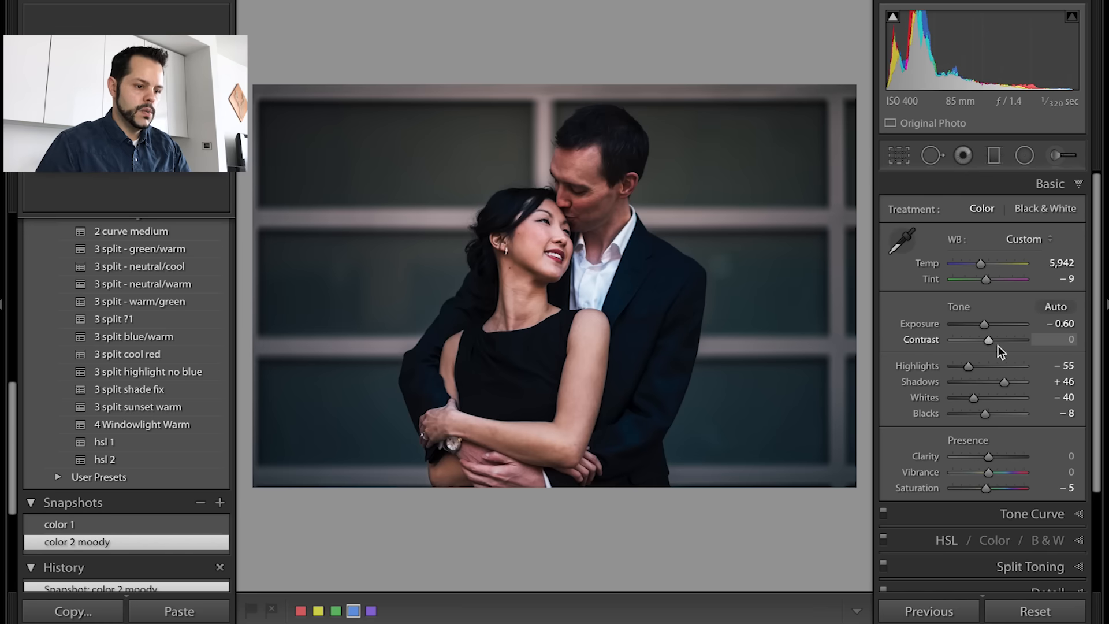
Set Exposure to -0.40 and Temp to 5,804, and update the color 2 moody snapshot with the current settings
drag(984, 324, 986, 324)
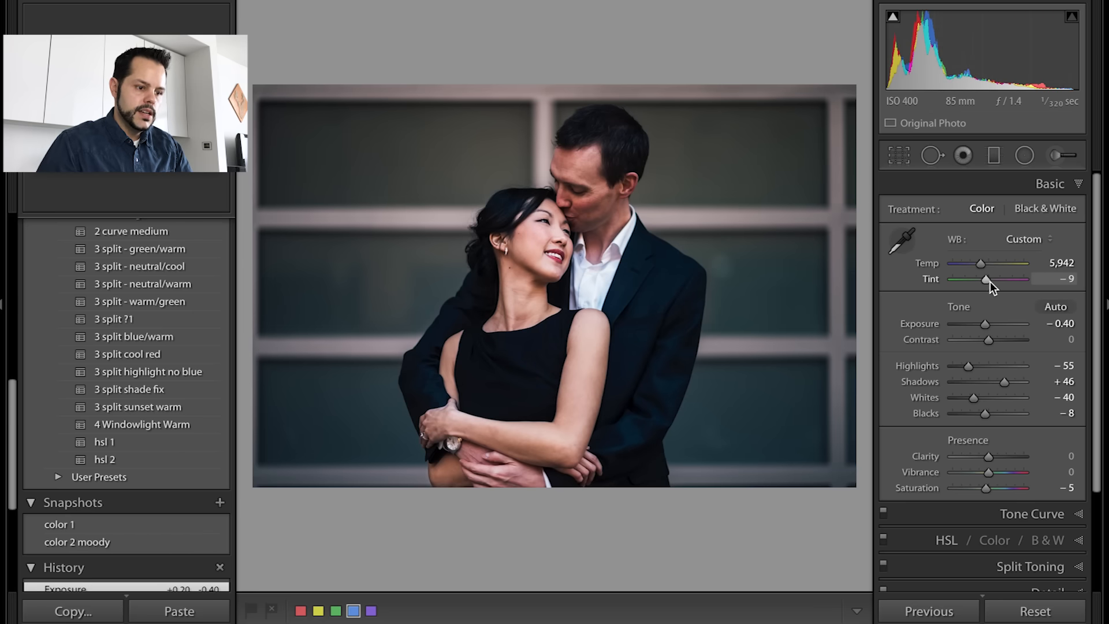
drag(1049, 264, 1047, 264)
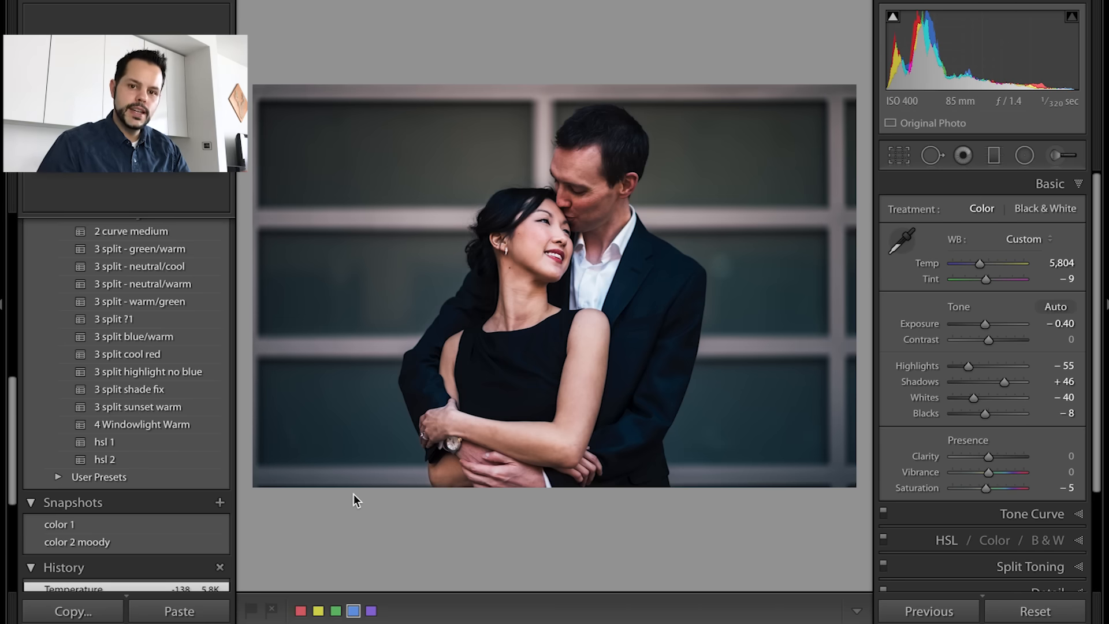
right_click(90, 546)
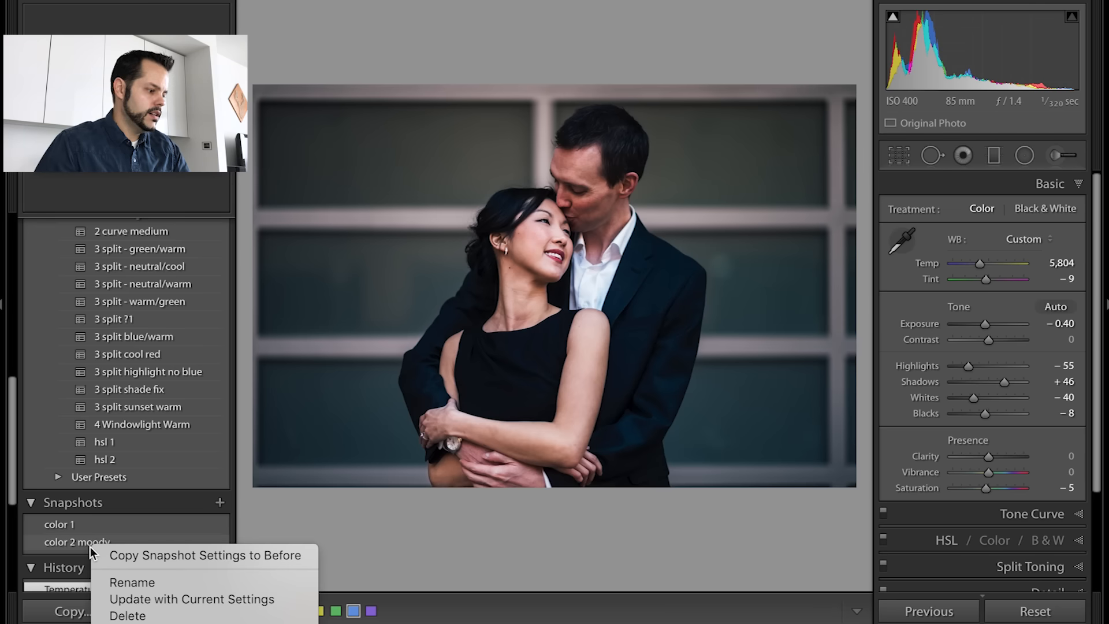
click(140, 601)
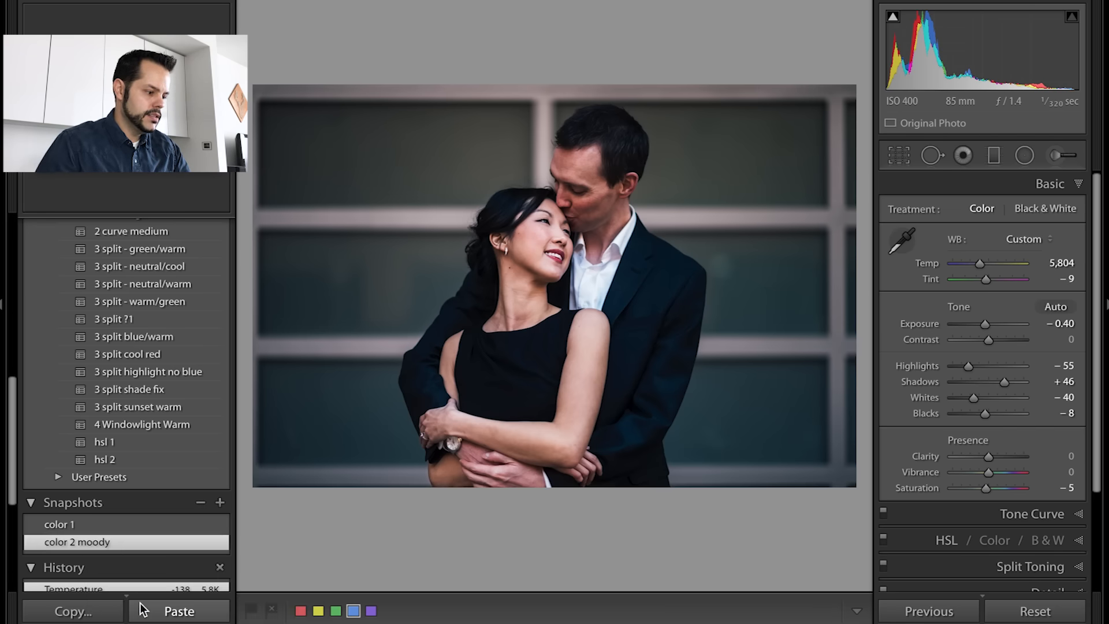
Switch back to the color 1 snapshot and convert the photo to Black & White
click(87, 523)
click(90, 540)
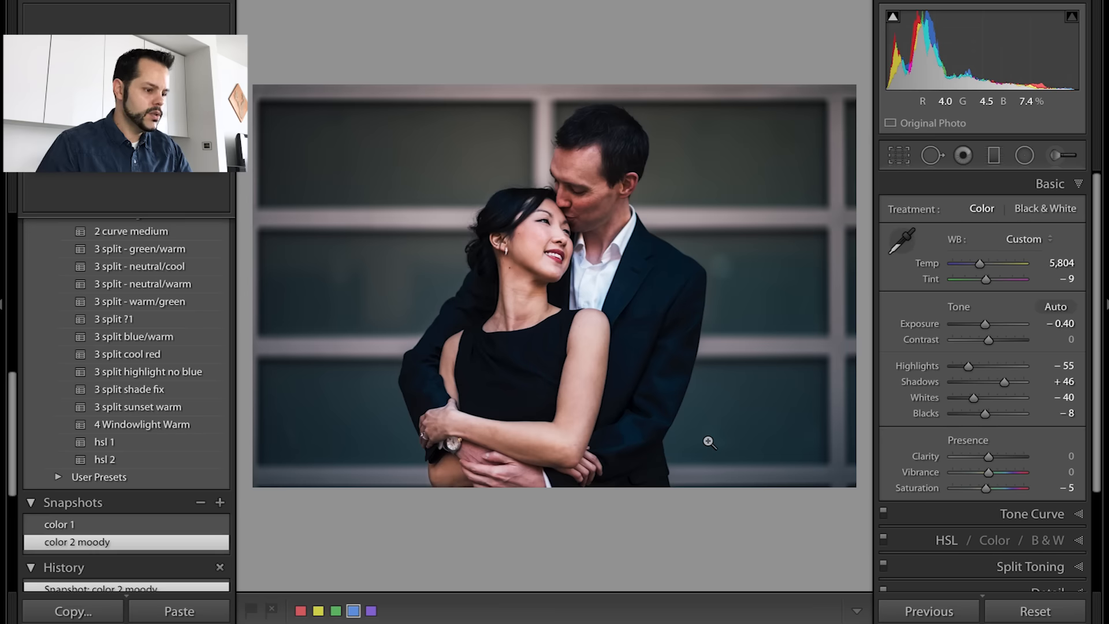
click(85, 524)
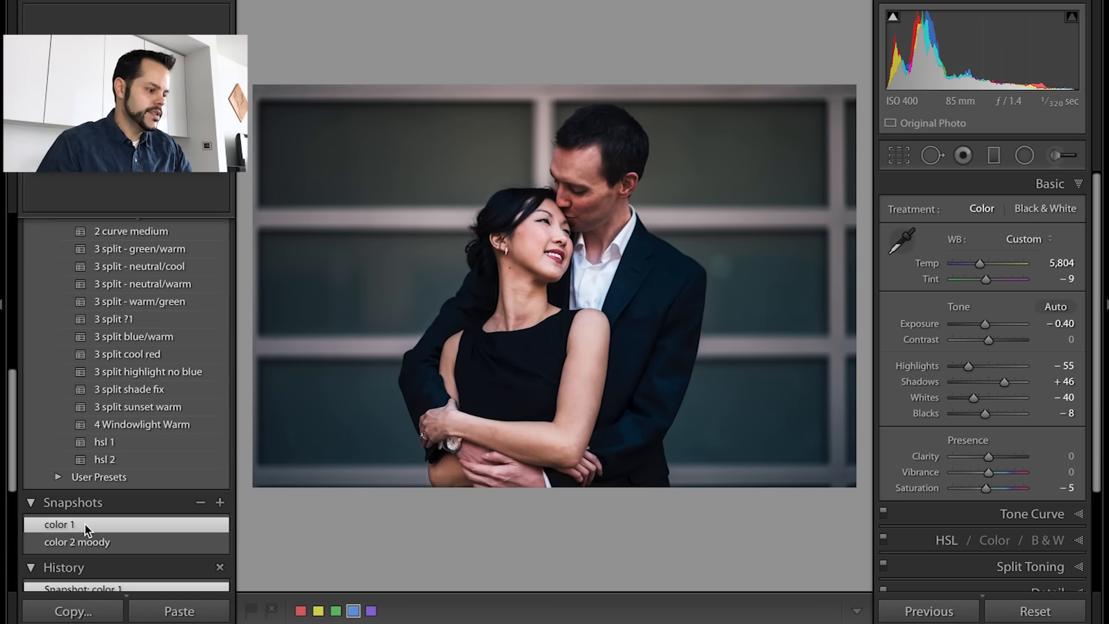
click(1039, 210)
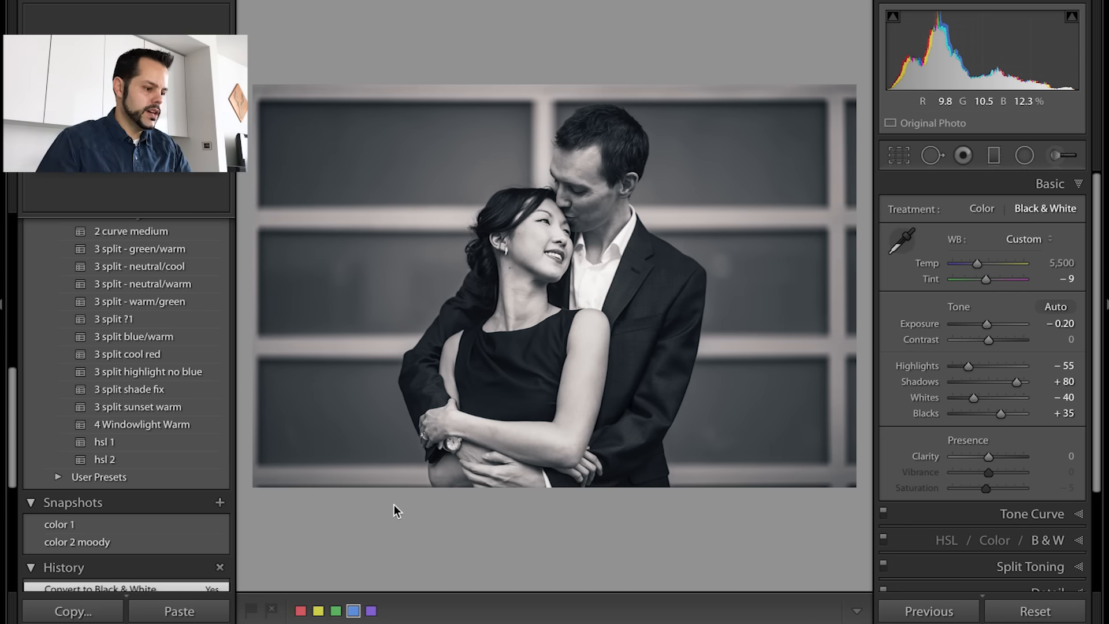
Save the black-and-white version as a new snapshot named "bw"
click(219, 503)
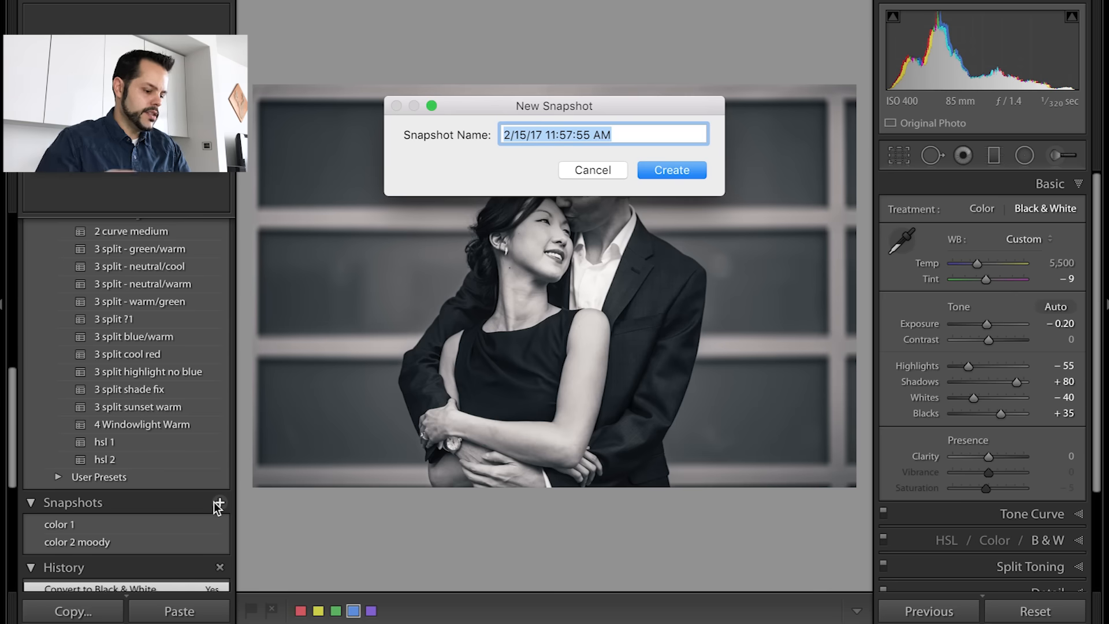
text(b)
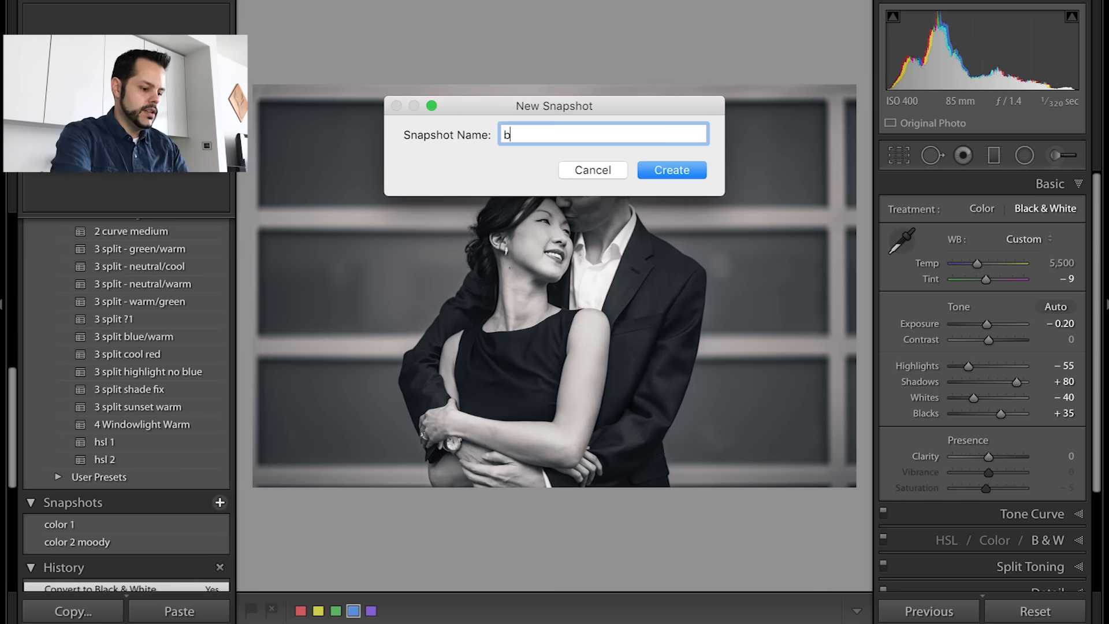
text(w)
key(Return)
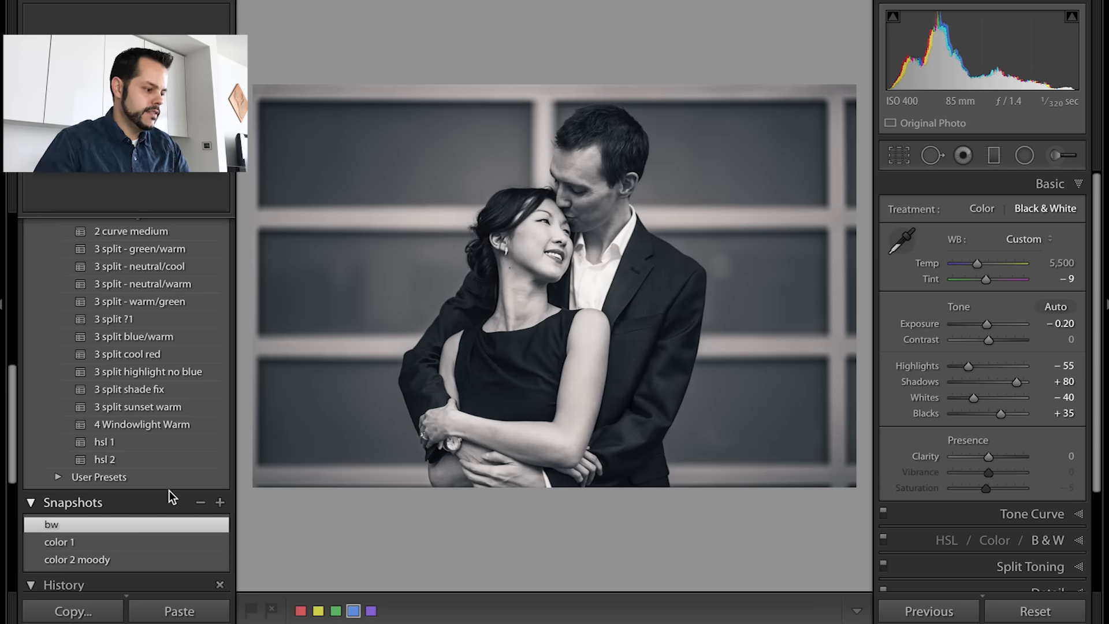
Compare the bw, color 1 and color 2 moody snapshots by switching among them, ending on color 1
scroll(169, 490, down, 3)
scroll(169, 490, down, 1)
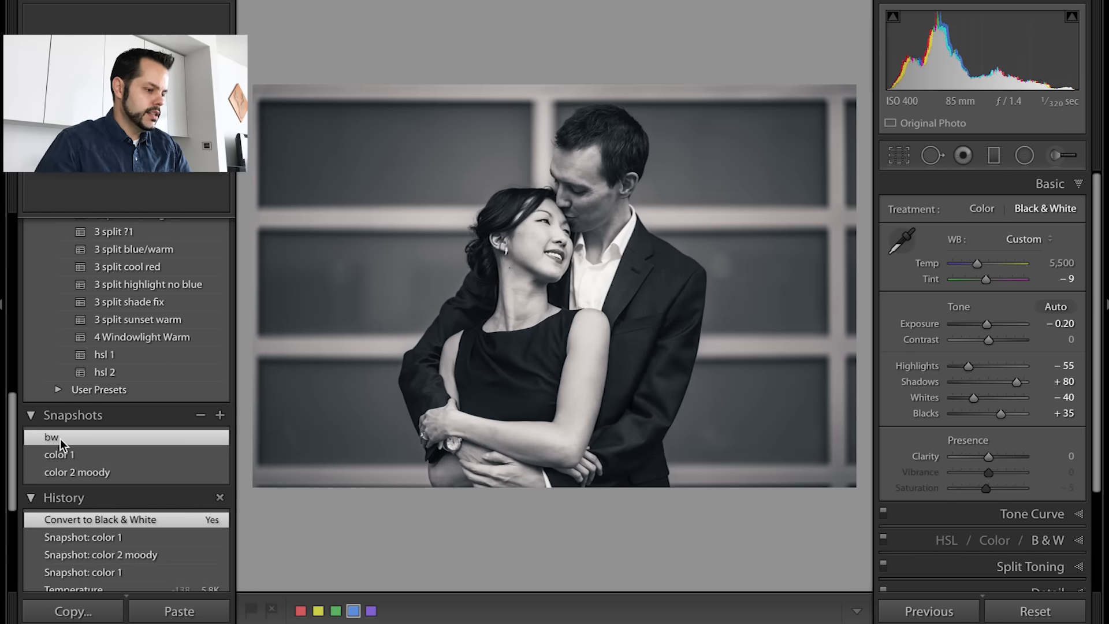
click(71, 455)
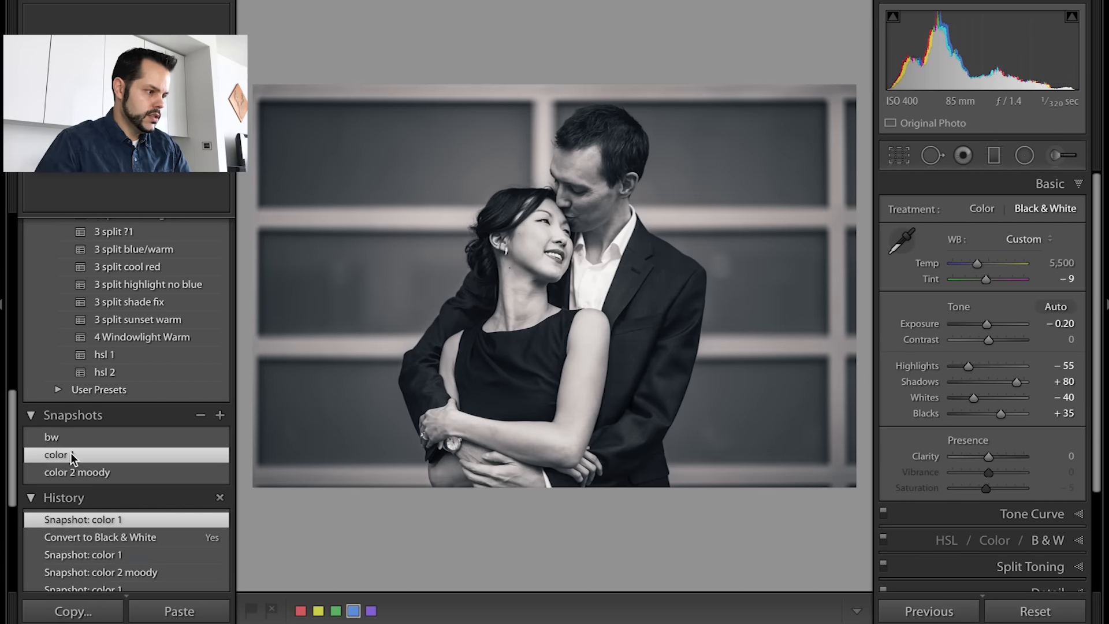
click(74, 471)
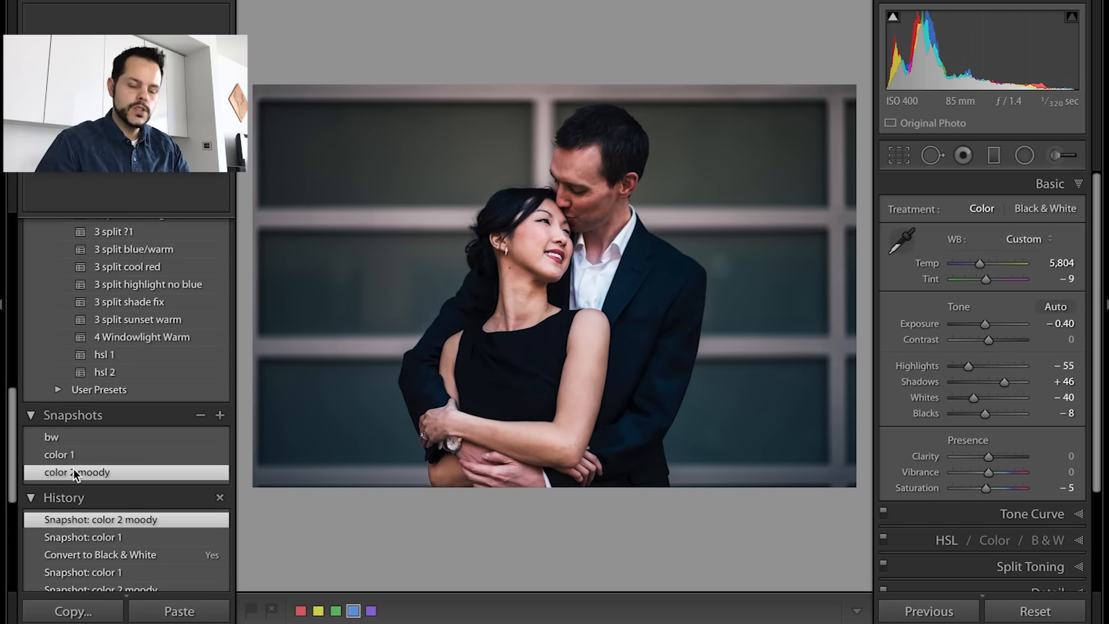
click(67, 439)
click(70, 465)
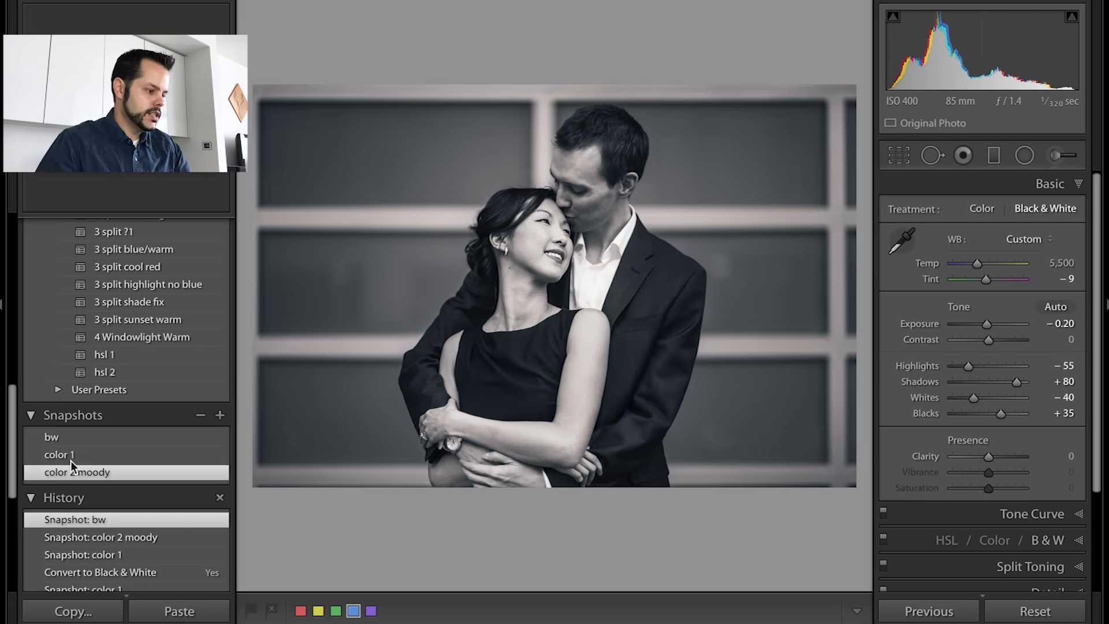
click(72, 454)
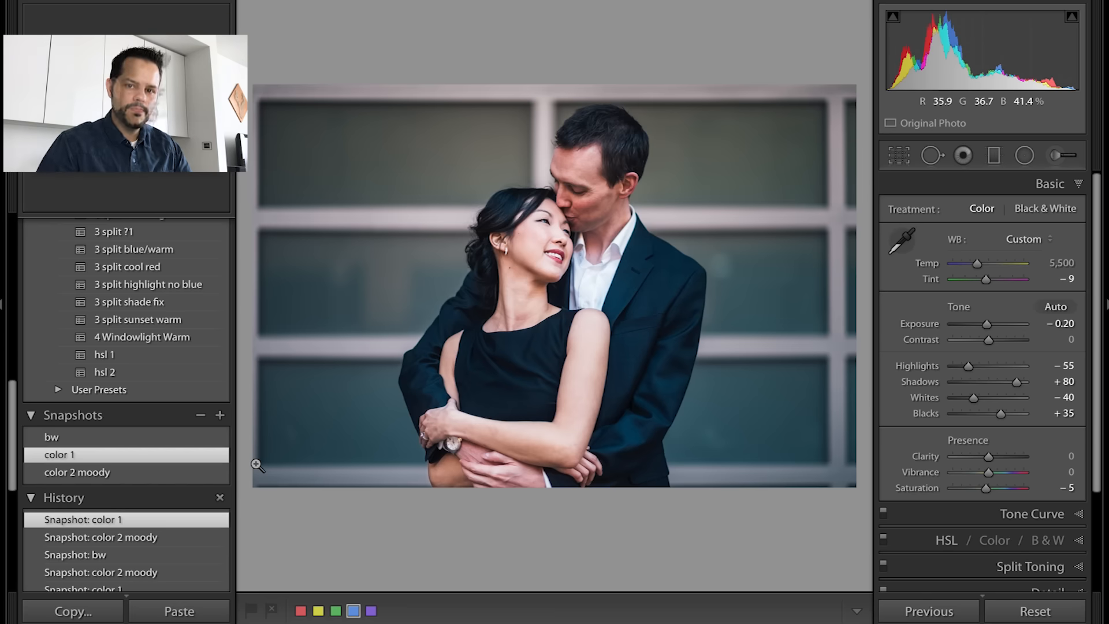
click(83, 437)
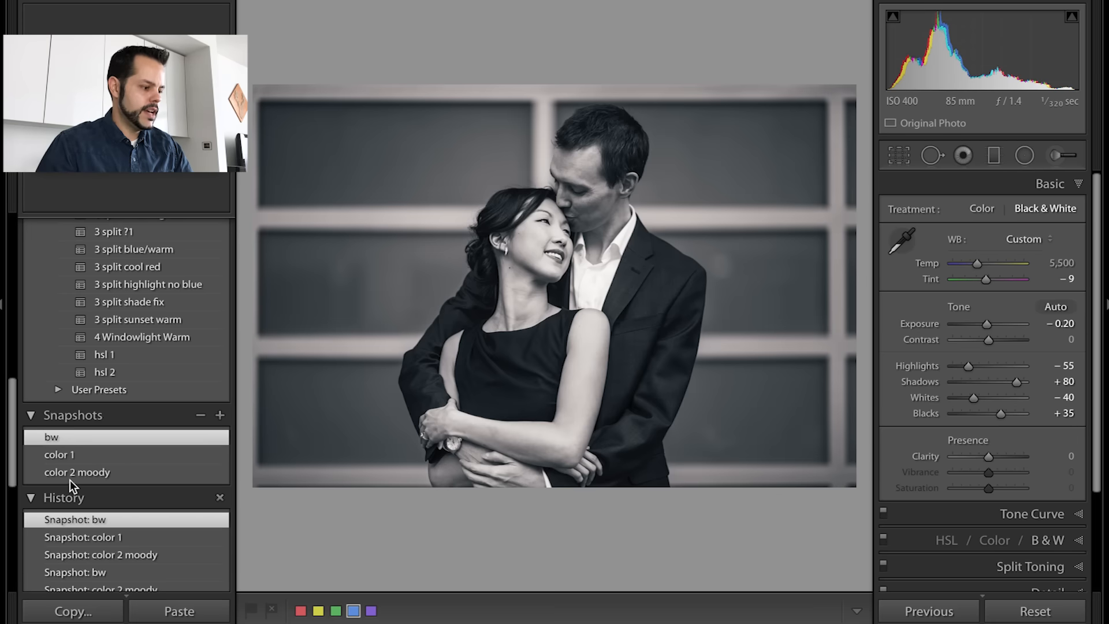
click(68, 455)
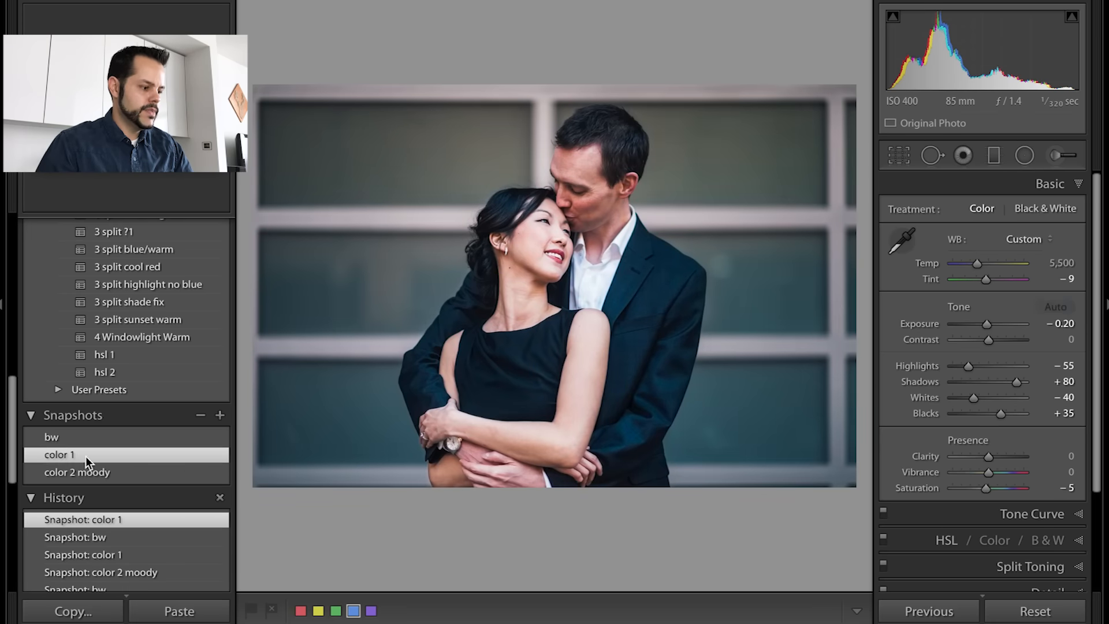
Compare the three saved versions again by switching among the snapshots, ending on color 2 moody
click(82, 469)
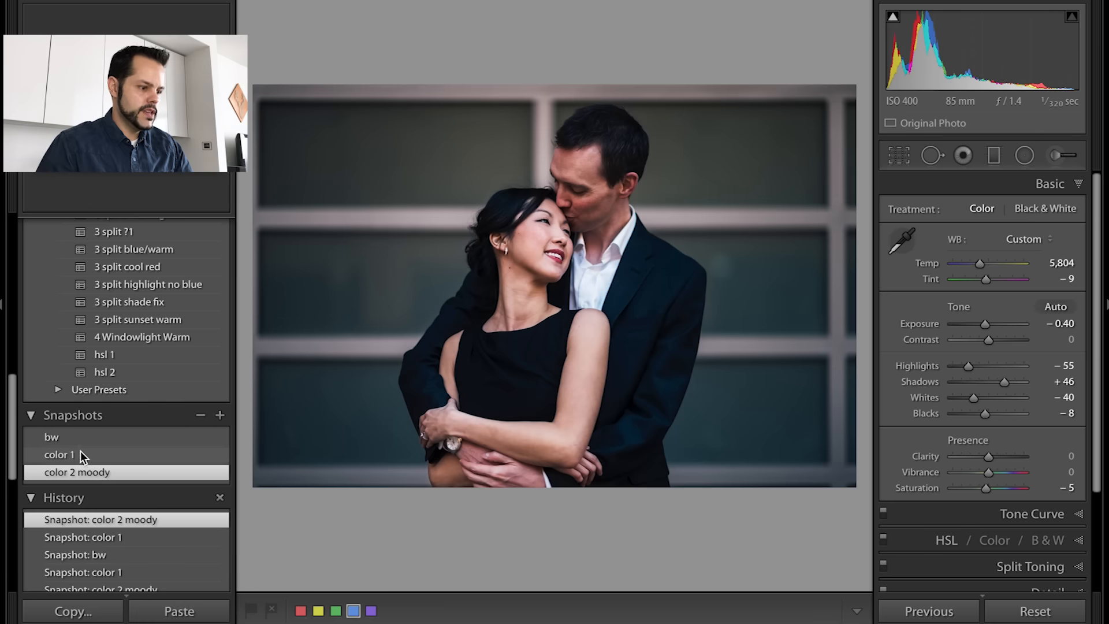
click(81, 452)
click(74, 437)
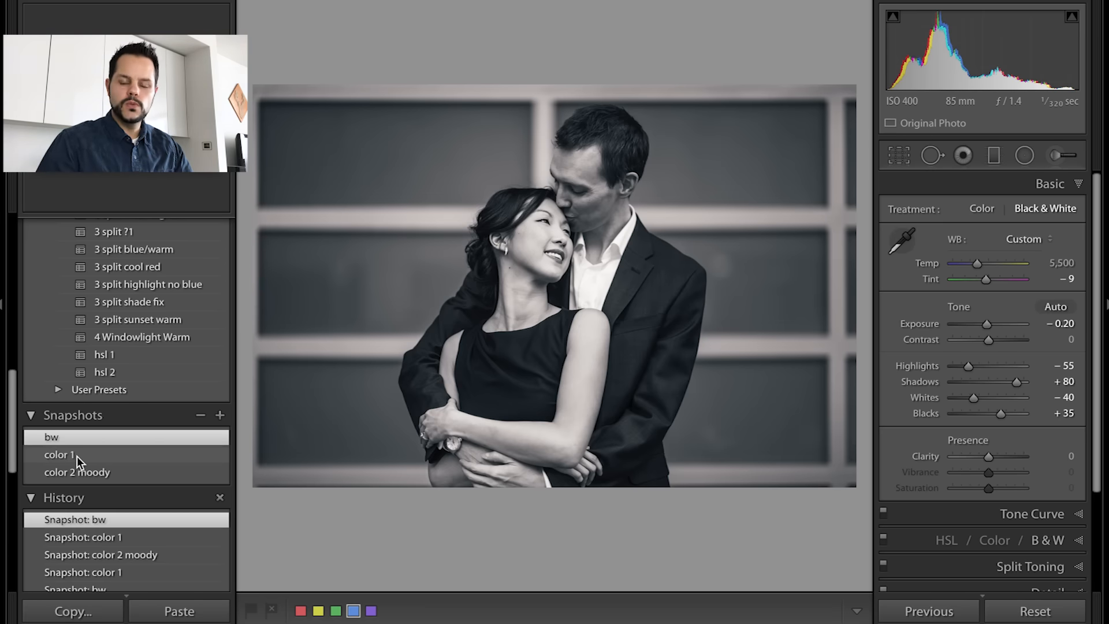
click(77, 457)
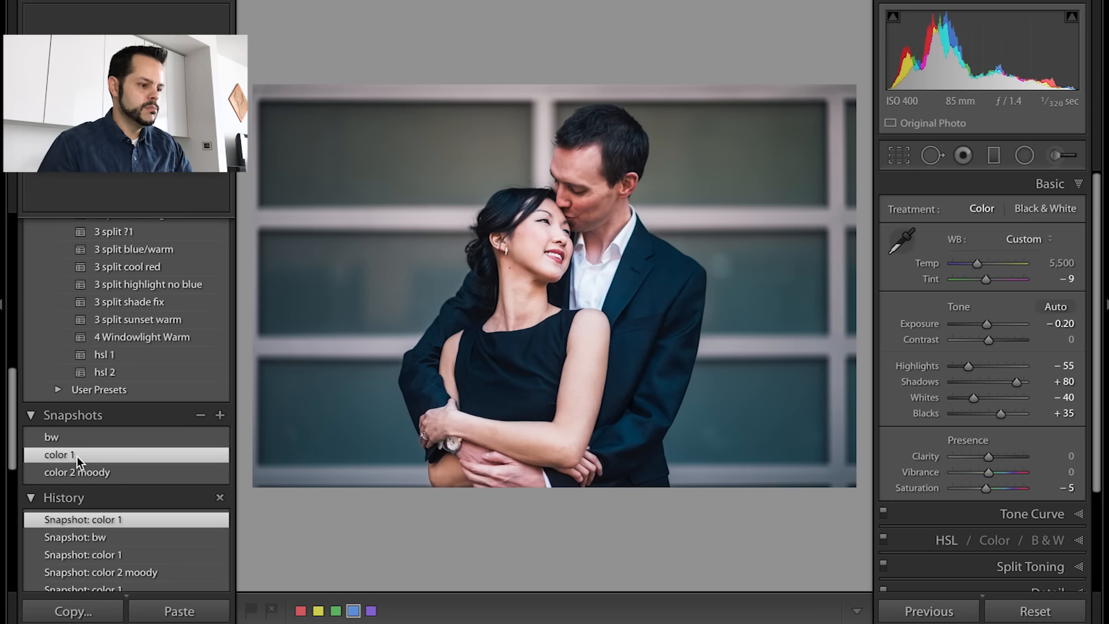
click(85, 474)
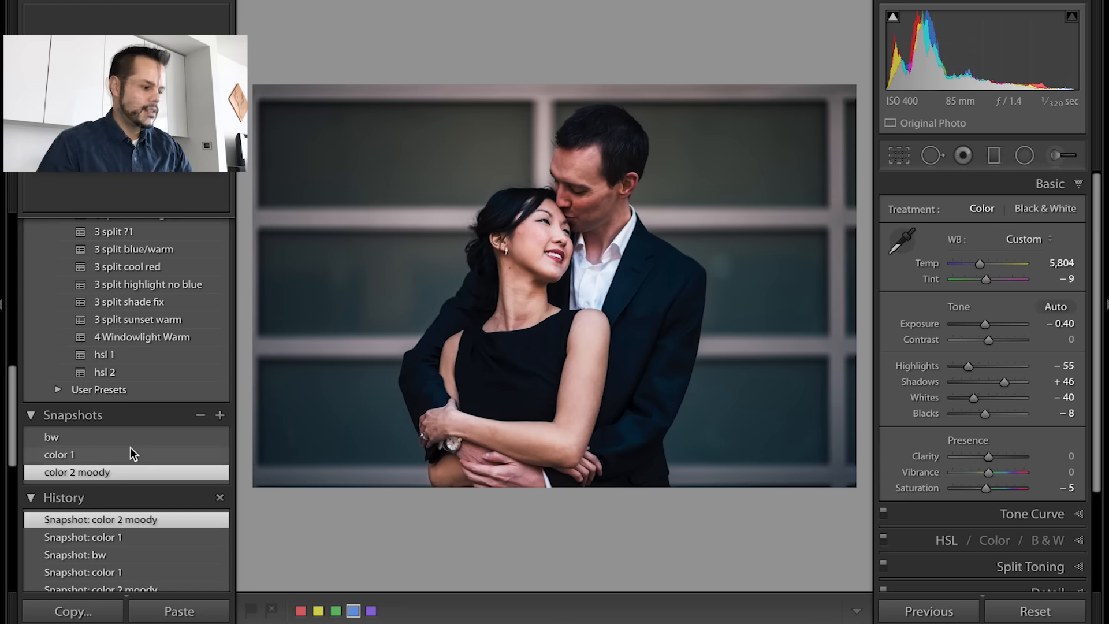
Apply the bw snapshot and delete it from the snapshot list
click(60, 439)
click(200, 415)
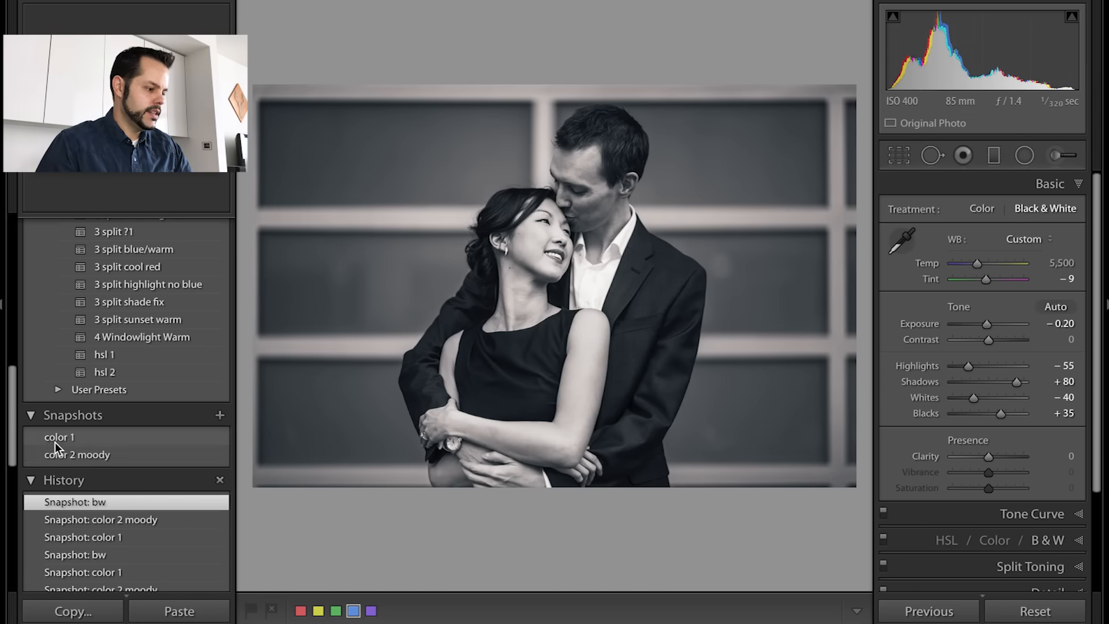
Rename the color 2 moody snapshot as "color 2"
right_click(78, 462)
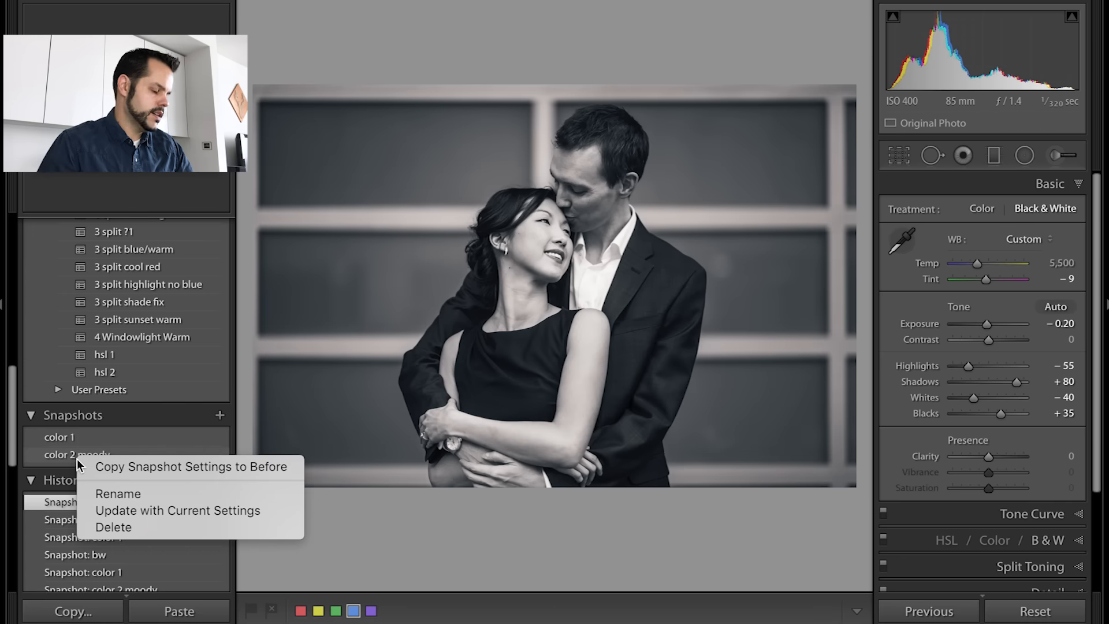
click(101, 498)
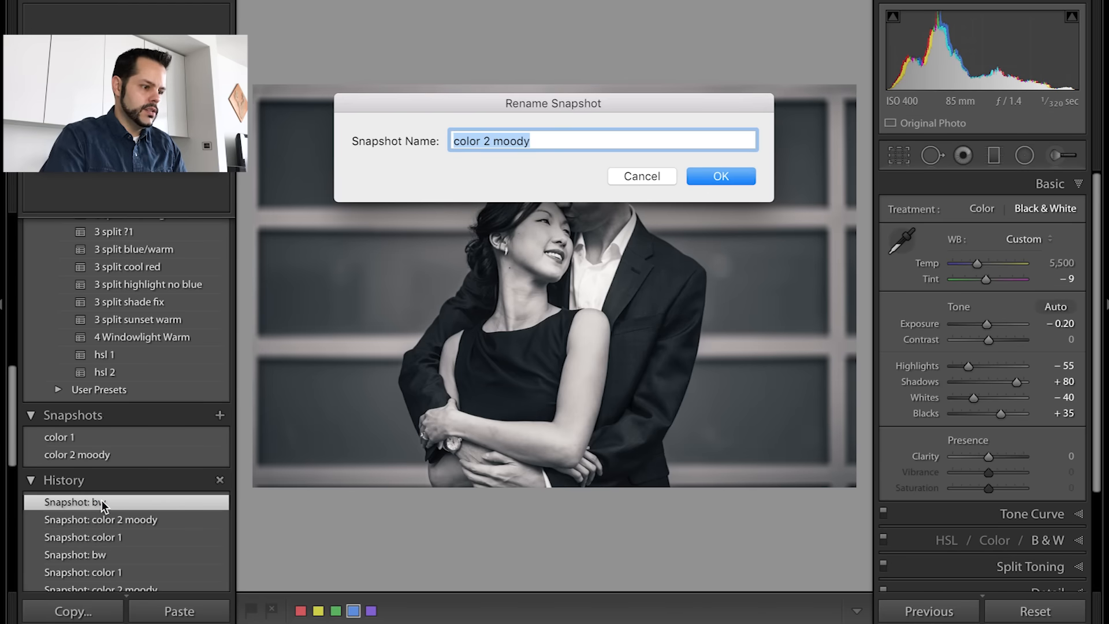
key(Right)
key(alt+shift+Left)
key(BackSpace)
key(BackSpace)
key(Return)
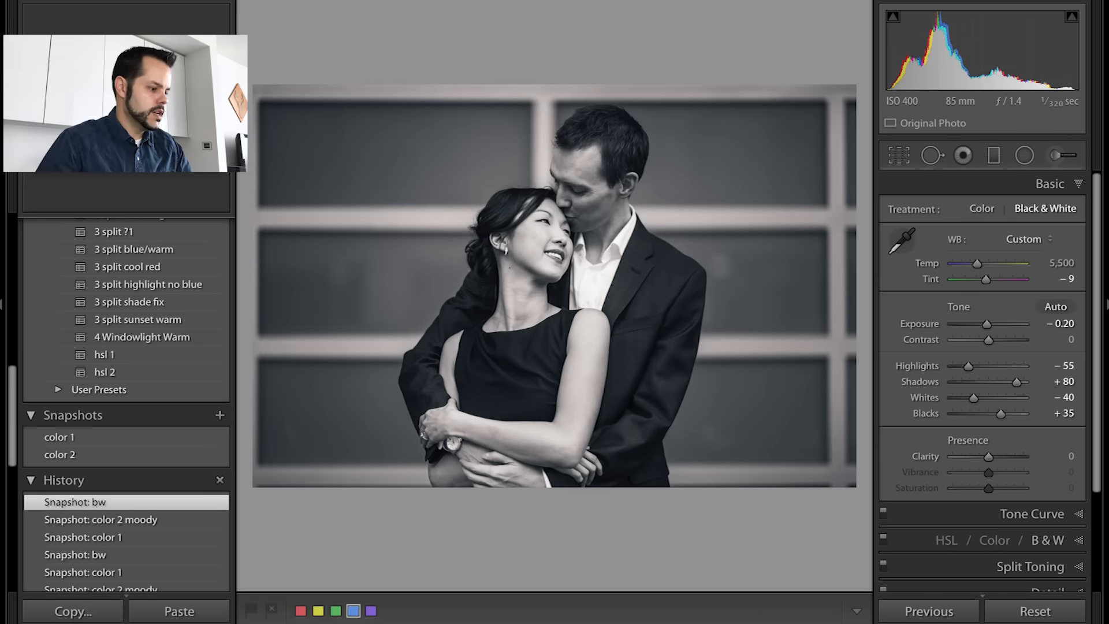
Delete the color 2 snapshot and return the photo to the color 1 snapshot
click(79, 439)
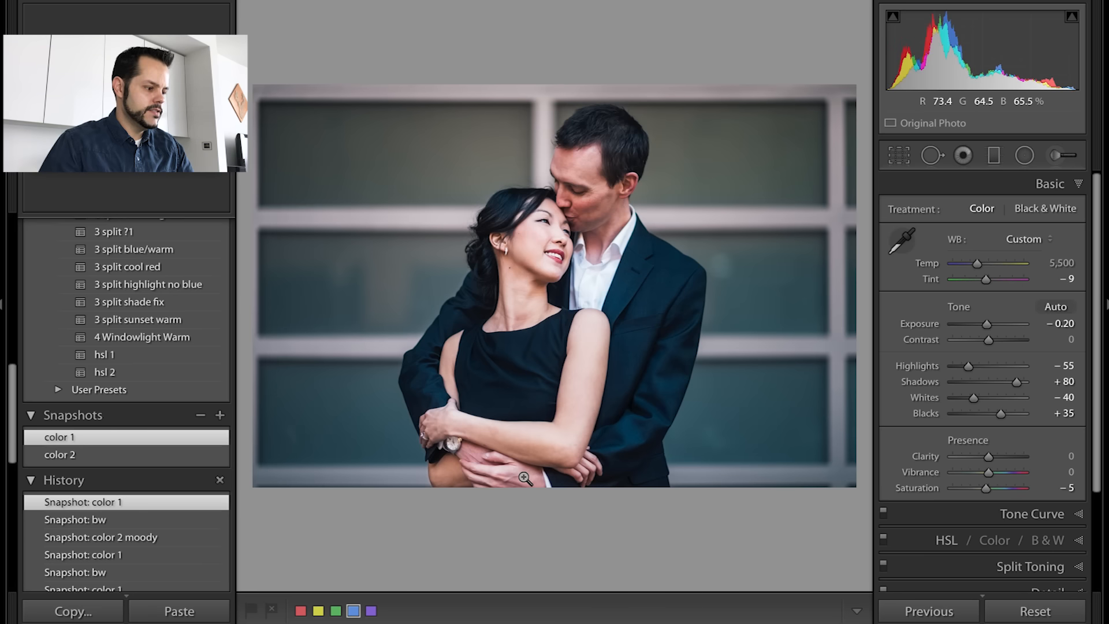
click(93, 456)
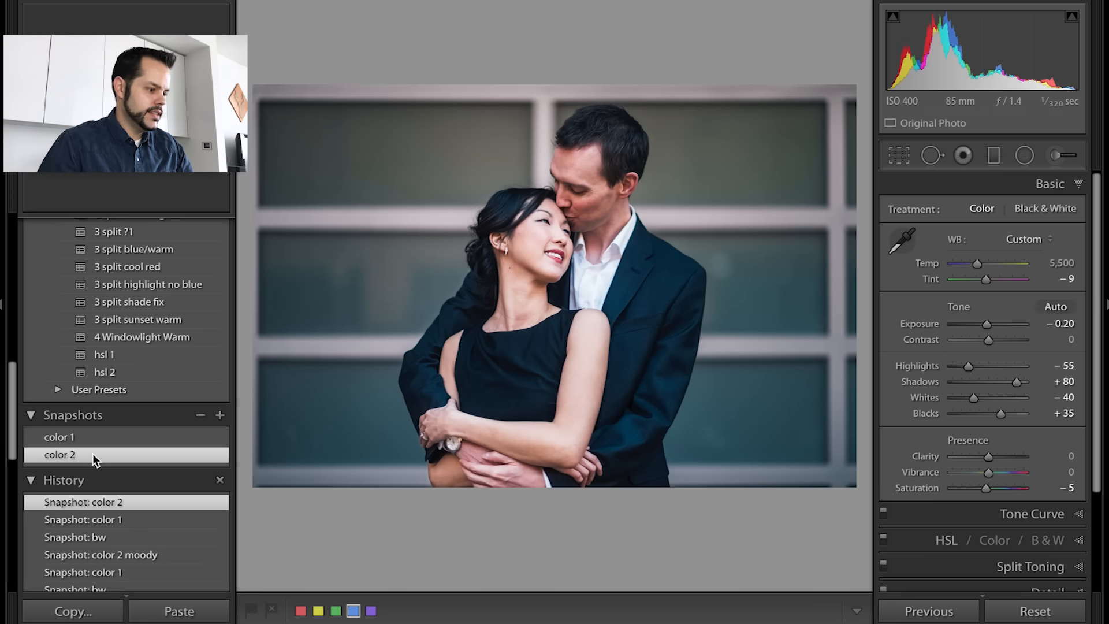
click(201, 416)
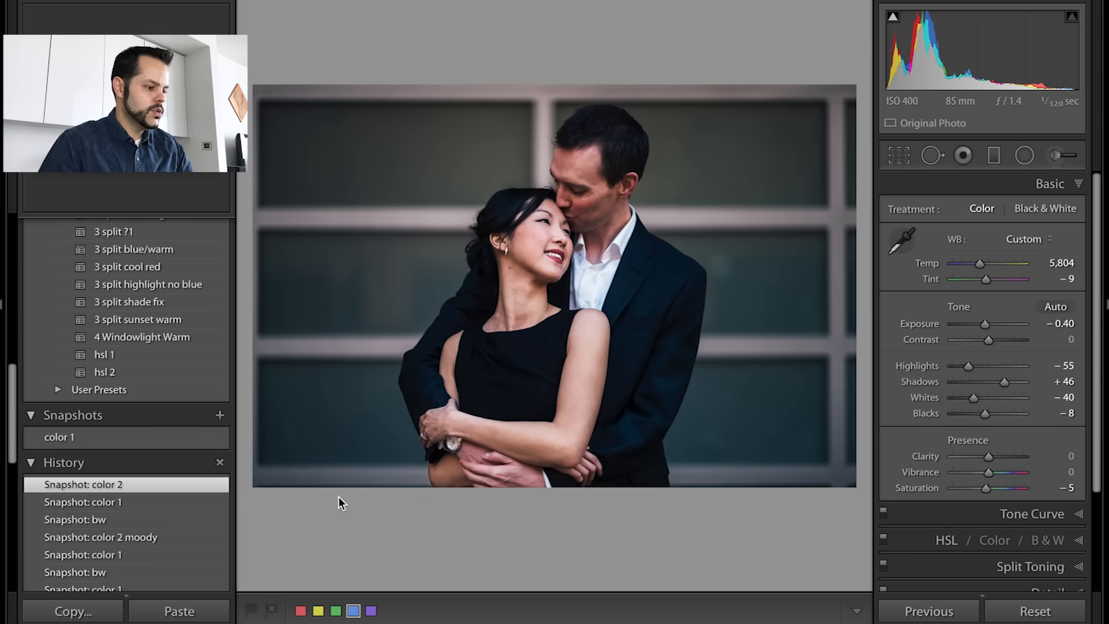
click(113, 436)
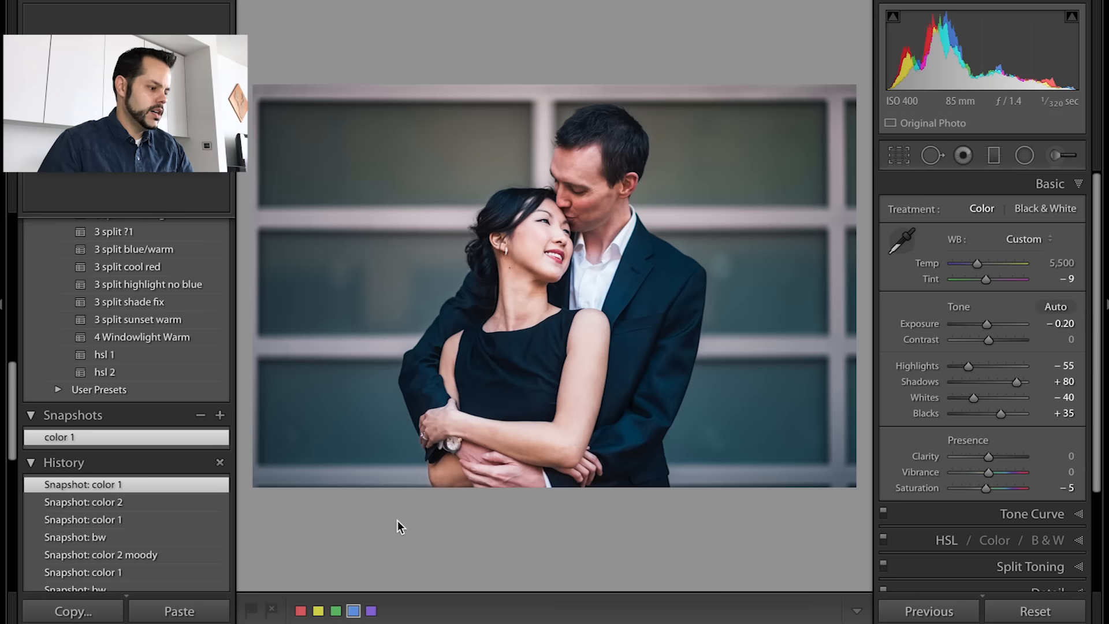